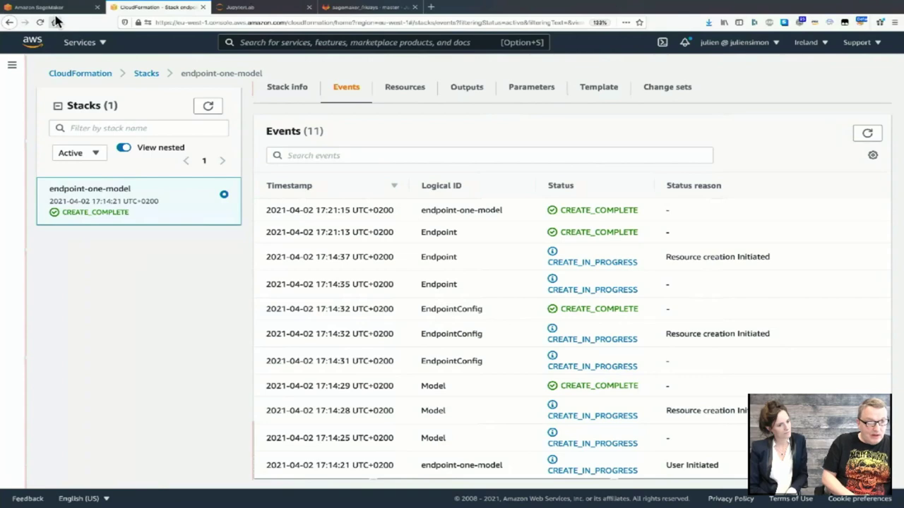
Step: Check the deployed endpoint's runtime settings and its single production variant in the SageMaker console
{"action": "left_click", "coordinate": [55, 9]}
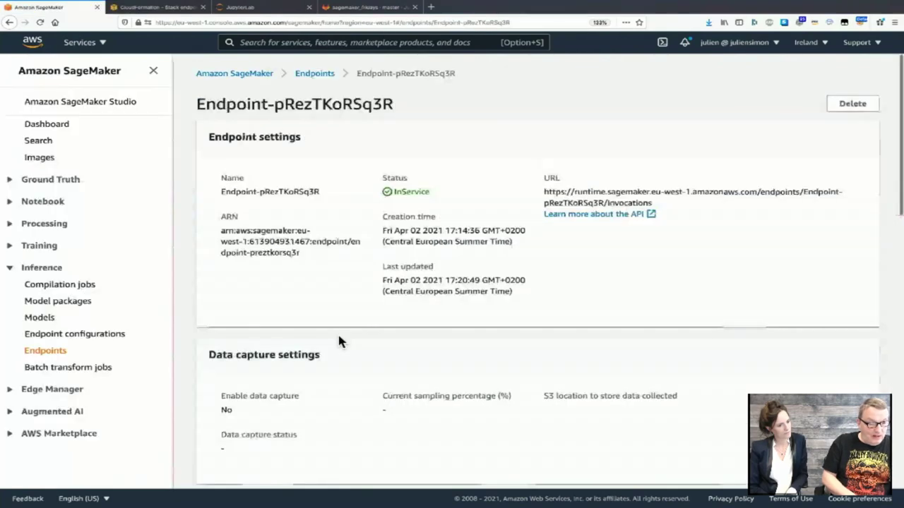
{"action": "scroll", "coordinate": [353, 331], "scroll_direction": "down", "scroll_amount": 5}
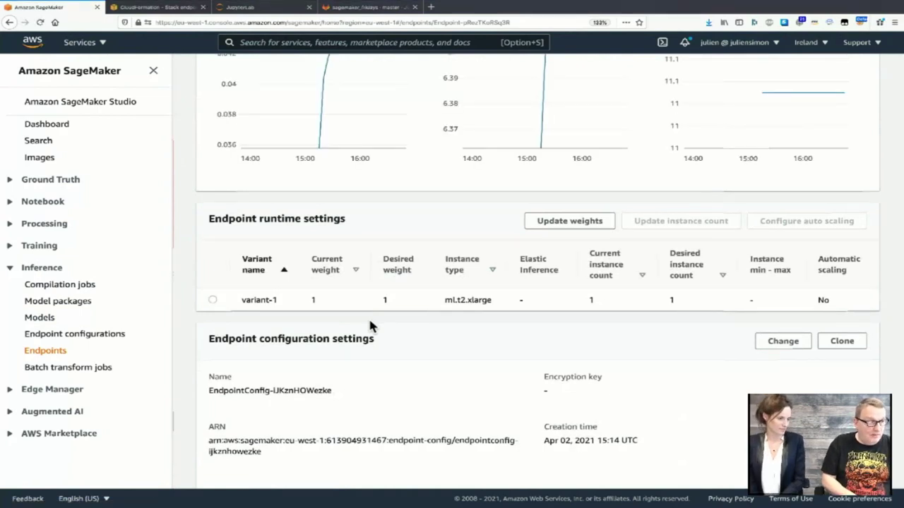
Step: Switch to SageMaker Studio and compare the endpoint-one-model.yml template with endpoint-two-models.yml
{"action": "left_click", "coordinate": [236, 7]}
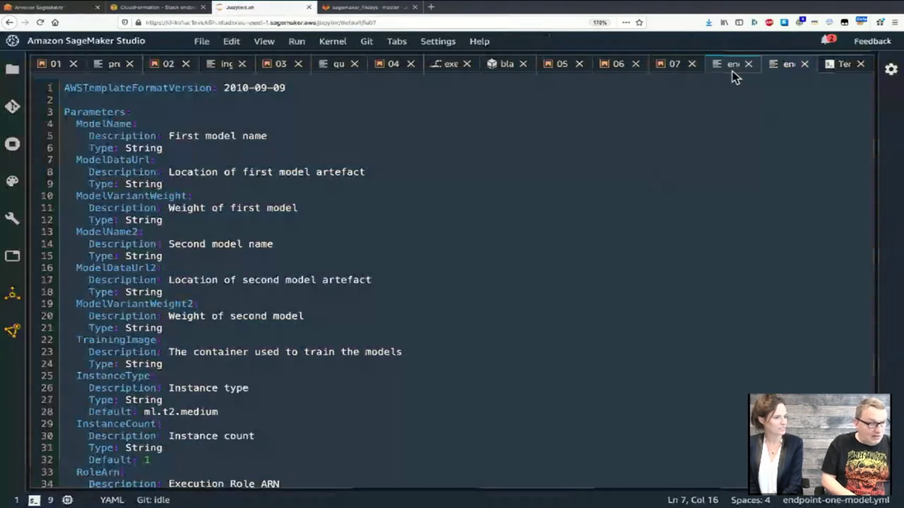
{"action": "left_click", "coordinate": [732, 71]}
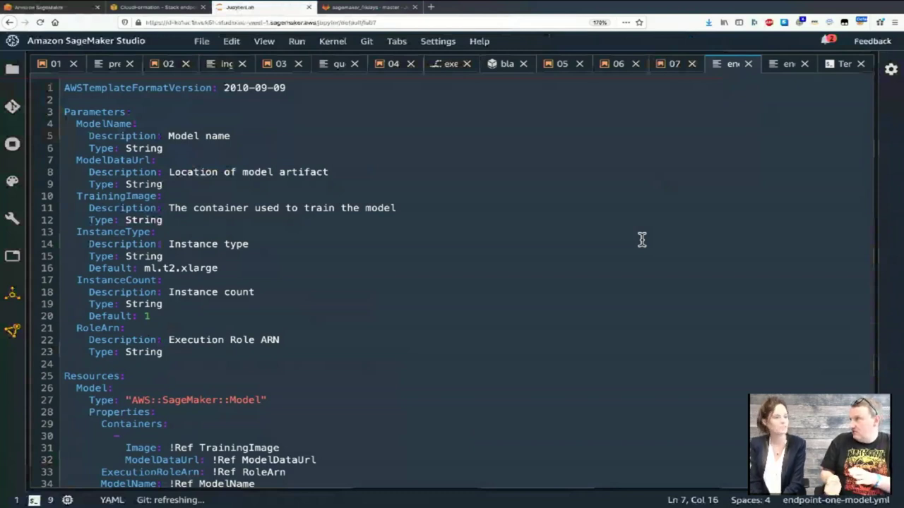
{"action": "key", "text": "ctrl+shift+bracketright"}
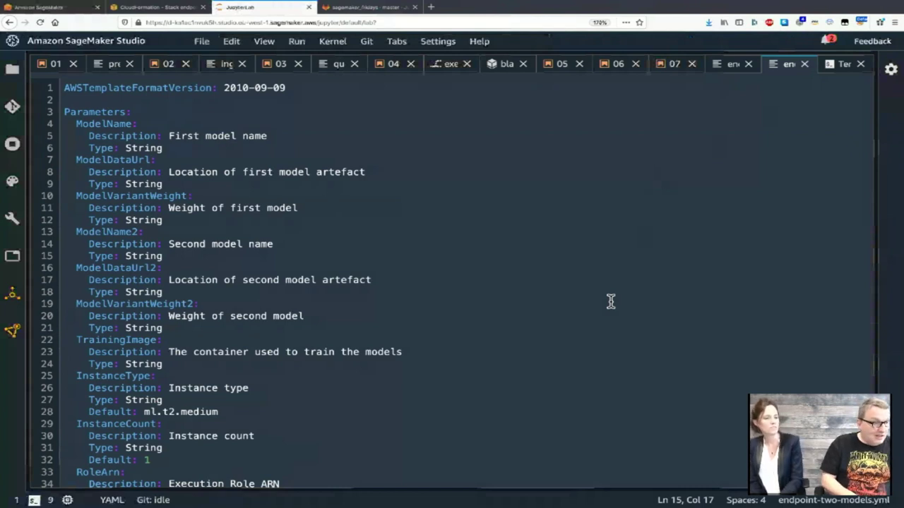
Step: Highlight the first model's parameters in endpoint-two-models.yml, its ModelVariantWeight, and the parameters from ModelName2 through InstanceCount
{"action": "left_click", "coordinate": [78, 125]}
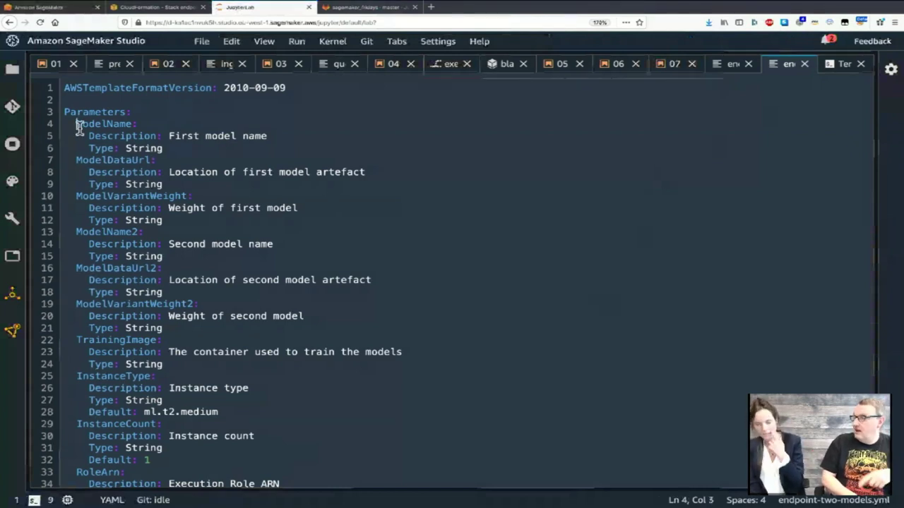
{"action": "left_click", "coordinate": [82, 126]}
{"action": "left_click_drag", "start_coordinate": [82, 127], "coordinate": [123, 212]}
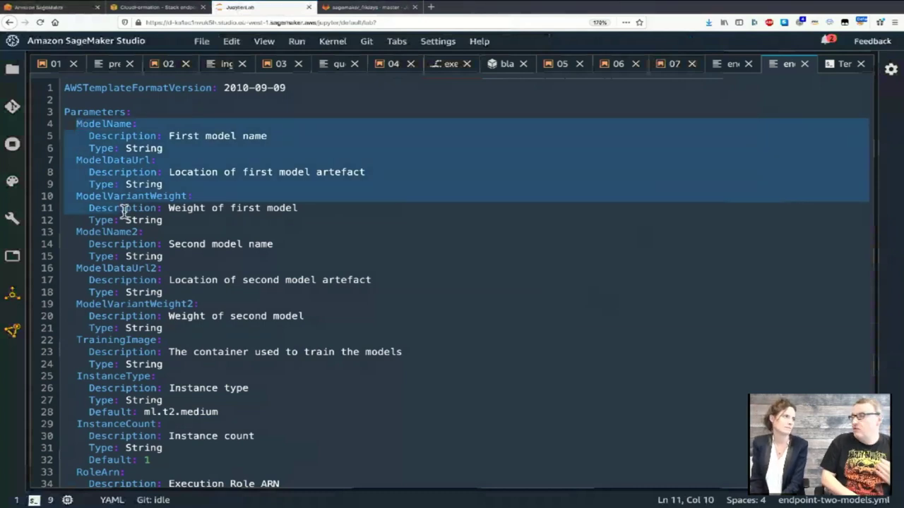
{"action": "left_click", "coordinate": [123, 211]}
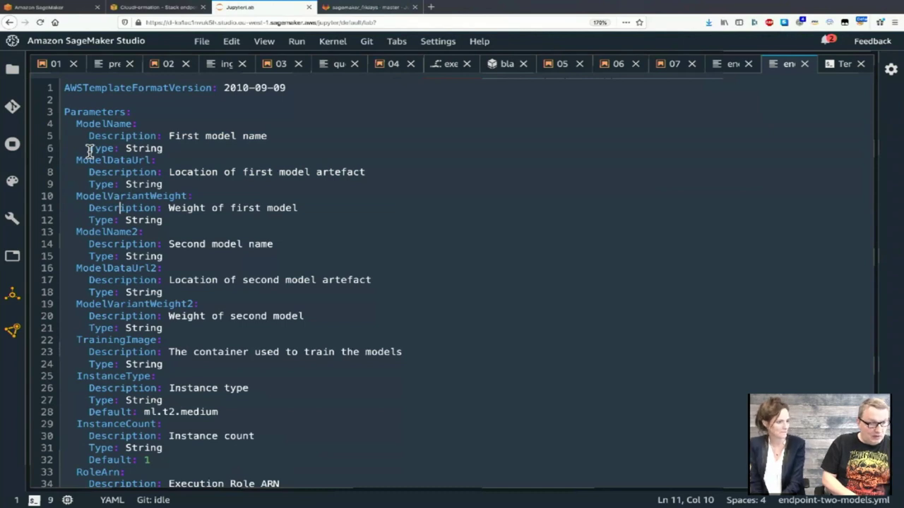
{"action": "left_click_drag", "start_coordinate": [64, 134], "coordinate": [58, 202]}
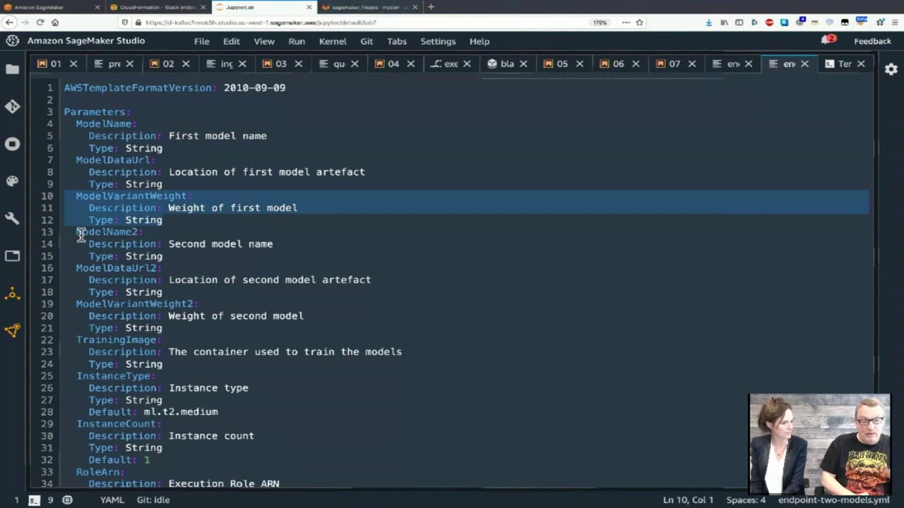
{"action": "left_click_drag", "start_coordinate": [65, 232], "coordinate": [195, 460]}
Step: Review the Resources section of the two-model template, highlighting the Model and Model2 definitions
{"action": "scroll", "coordinate": [196, 458], "scroll_direction": "down", "scroll_amount": 9}
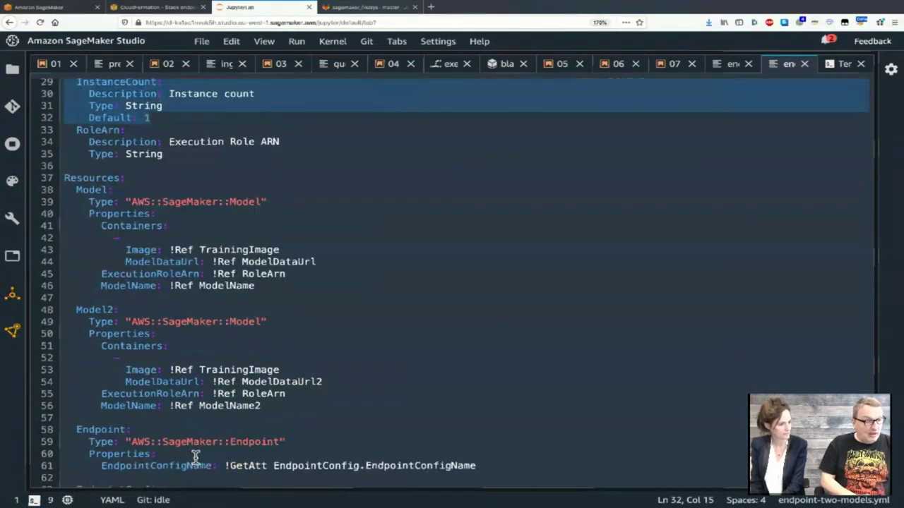
{"action": "scroll", "coordinate": [196, 457], "scroll_direction": "down", "scroll_amount": 1}
{"action": "left_click_drag", "start_coordinate": [65, 158], "coordinate": [198, 295]}
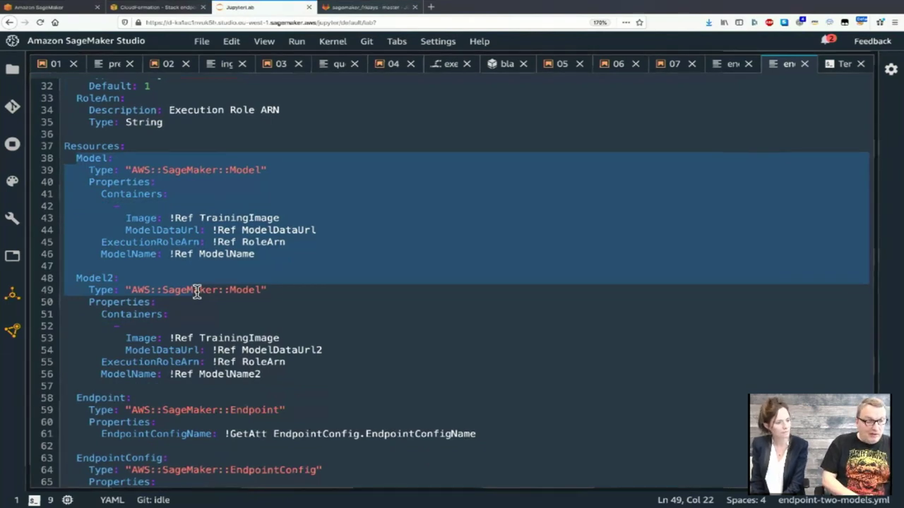
{"action": "left_click", "coordinate": [197, 292]}
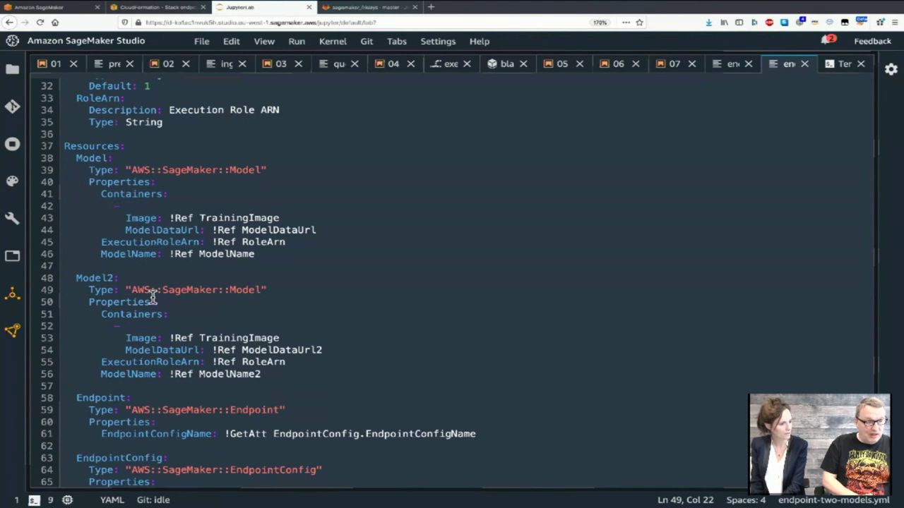
{"action": "scroll", "coordinate": [153, 297], "scroll_direction": "down", "scroll_amount": 1}
{"action": "left_click_drag", "start_coordinate": [65, 213], "coordinate": [163, 309]}
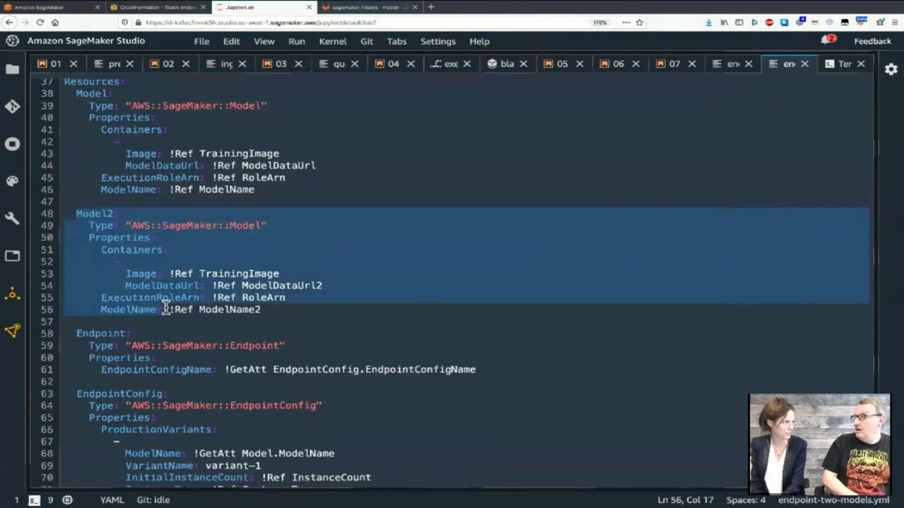
{"action": "scroll", "coordinate": [165, 308], "scroll_direction": "up", "scroll_amount": 1}
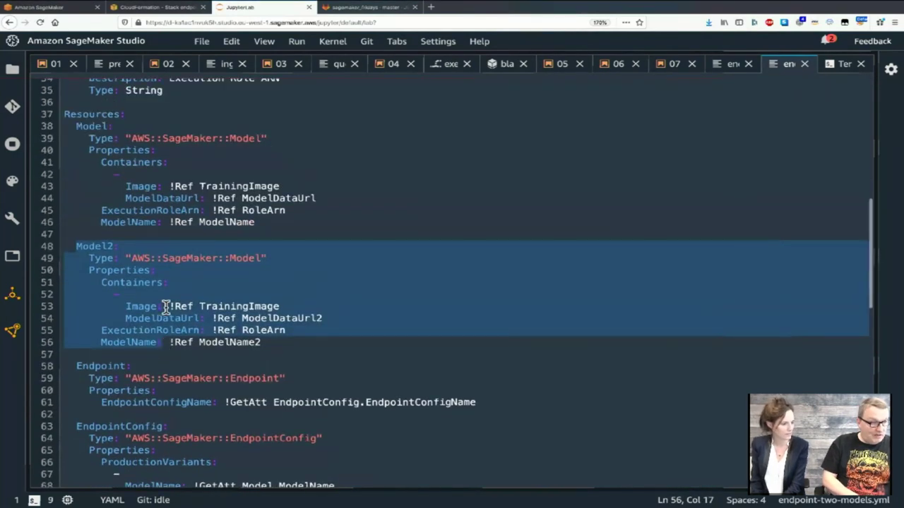
{"action": "left_click", "coordinate": [109, 247]}
{"action": "left_click_drag", "start_coordinate": [110, 247], "coordinate": [328, 348]}
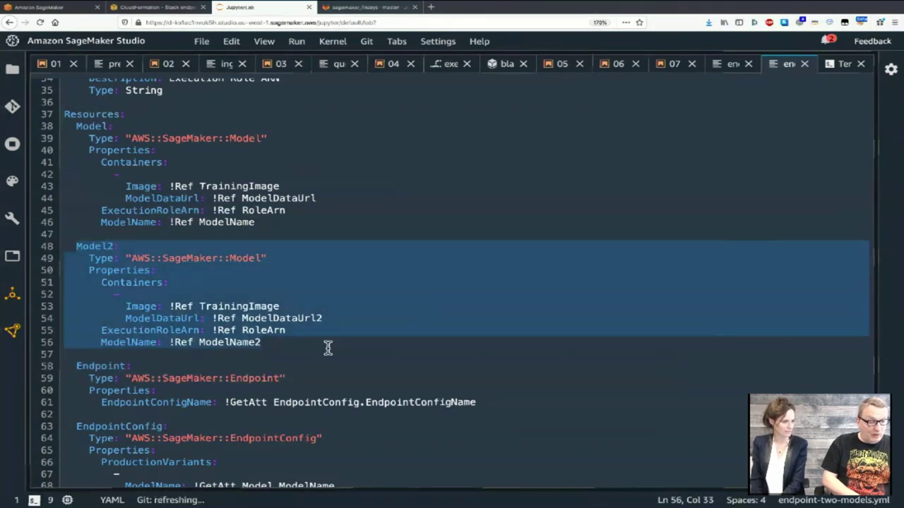
Step: Highlight the EndpointConfig resource with its variant-1 and variant-2 production variants in the two-model template
{"action": "scroll", "coordinate": [327, 348], "scroll_direction": "down", "scroll_amount": 6}
{"action": "left_click_drag", "start_coordinate": [64, 201], "coordinate": [424, 382]}
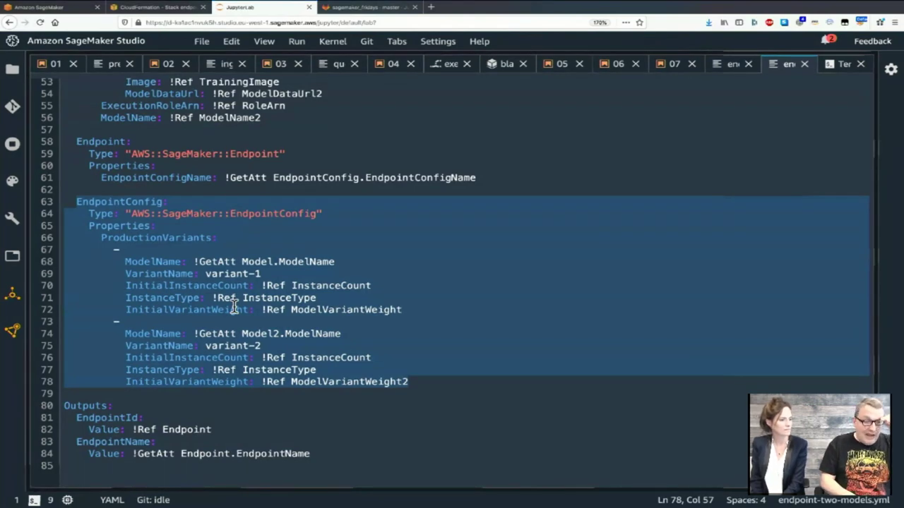
{"action": "left_click", "coordinate": [233, 300]}
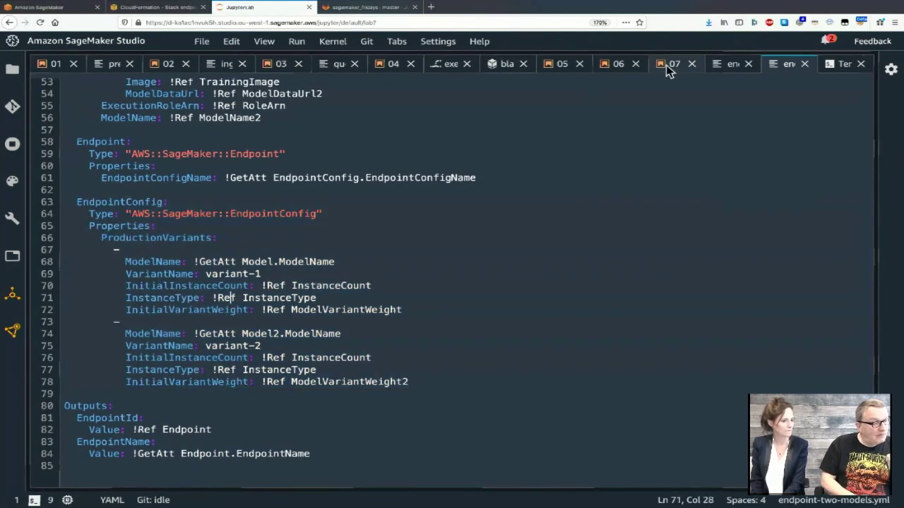
Step: In the 07 CloudFormation notebook, run the second-variant cells through creating the add-production-variant change set with weights 95 and 5
{"action": "left_click", "coordinate": [668, 64]}
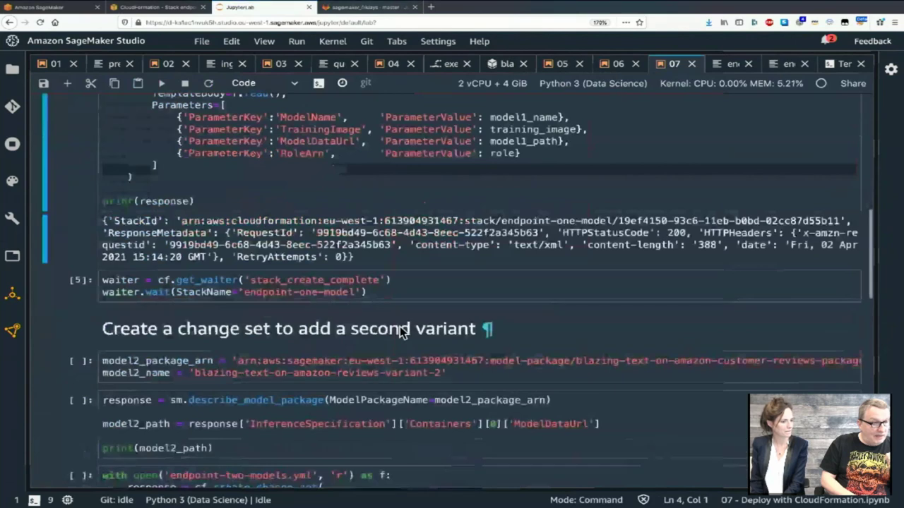
{"action": "scroll", "coordinate": [379, 311], "scroll_direction": "down", "scroll_amount": 3}
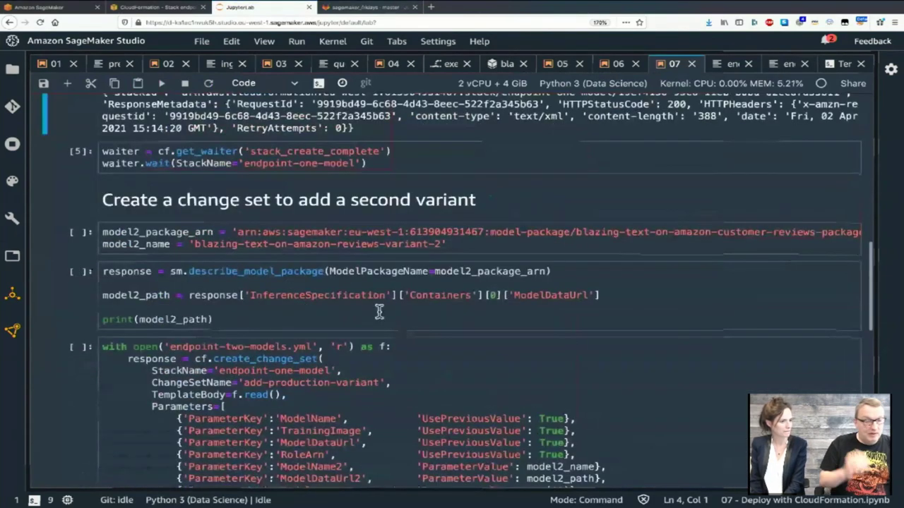
{"action": "scroll", "coordinate": [379, 311], "scroll_direction": "down", "scroll_amount": 2}
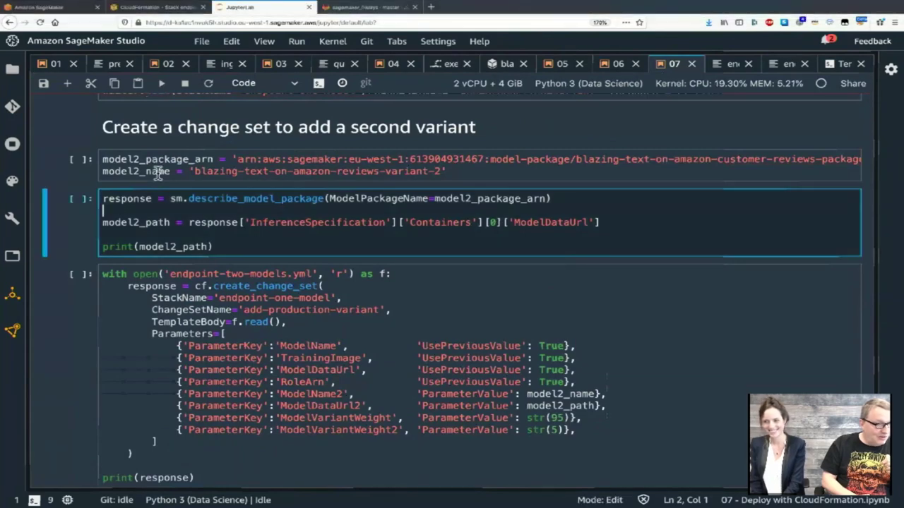
{"action": "scroll", "coordinate": [156, 183], "scroll_direction": "up", "scroll_amount": 1}
{"action": "left_click", "coordinate": [164, 202]}
{"action": "left_click", "coordinate": [163, 84]}
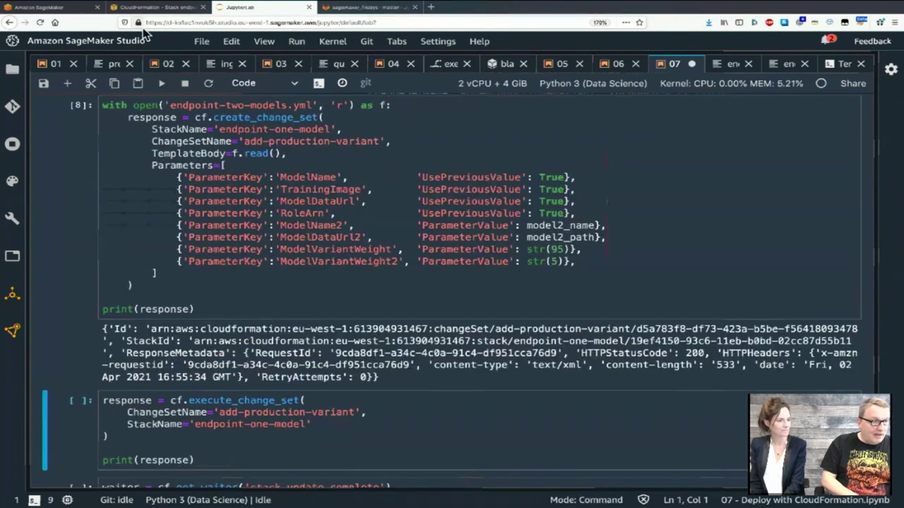
Step: Switch to the CloudFormation console and review the changes listed in endpoint-one-model's add-production-variant change set
{"action": "left_click", "coordinate": [152, 7]}
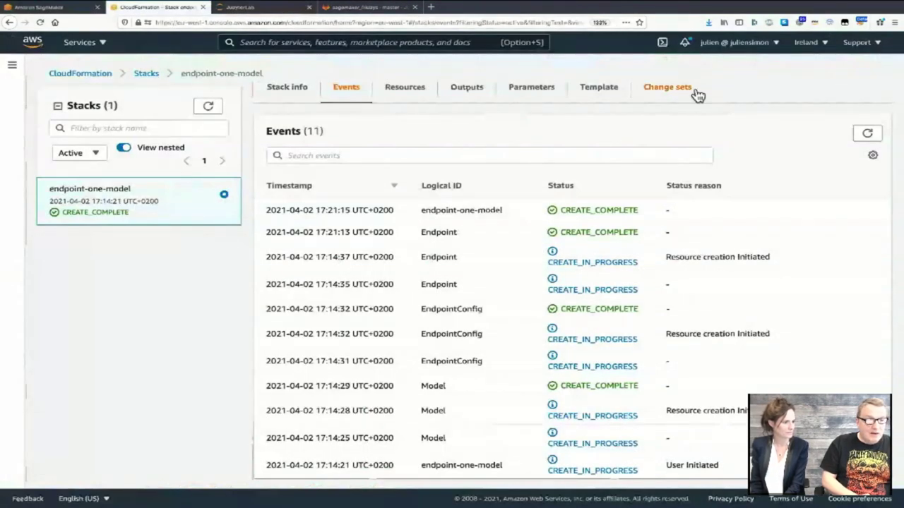
{"action": "left_click", "coordinate": [667, 88]}
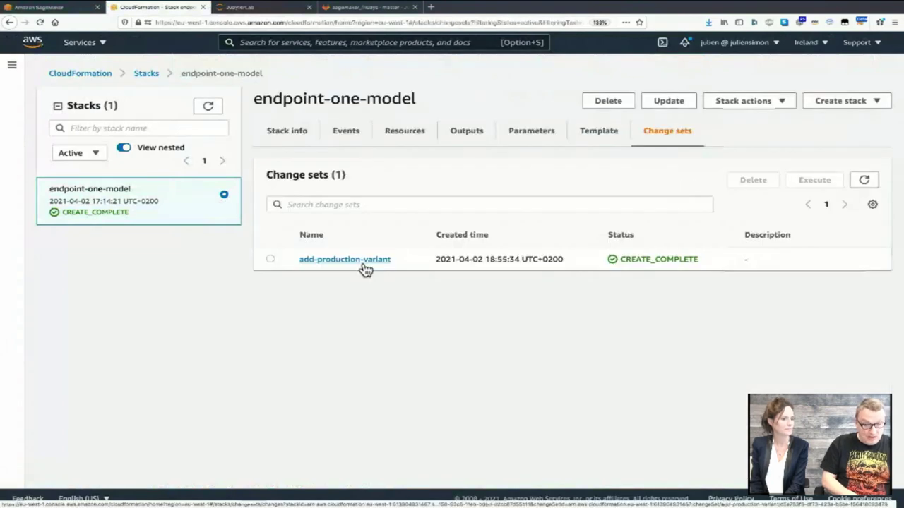
{"action": "left_click", "coordinate": [363, 260]}
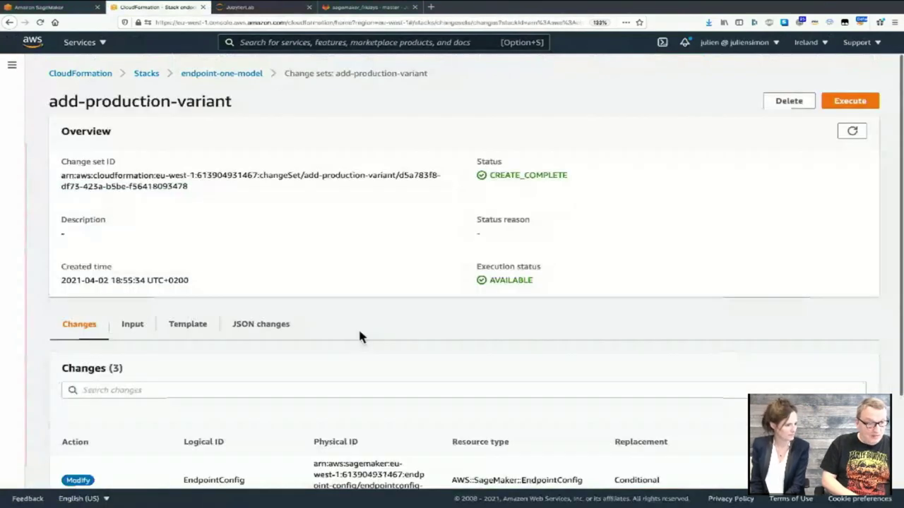
{"action": "scroll", "coordinate": [193, 403], "scroll_direction": "down", "scroll_amount": 3}
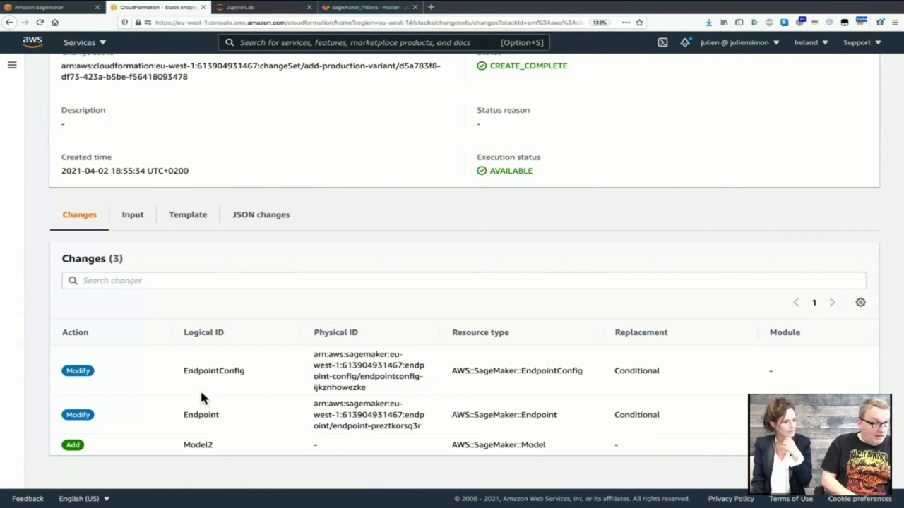
Step: Run the notebook cell that executes the add-production-variant change set, and open the endpoint-one-model stack's events in CloudFormation
{"action": "key", "text": "ctrl+Tab"}
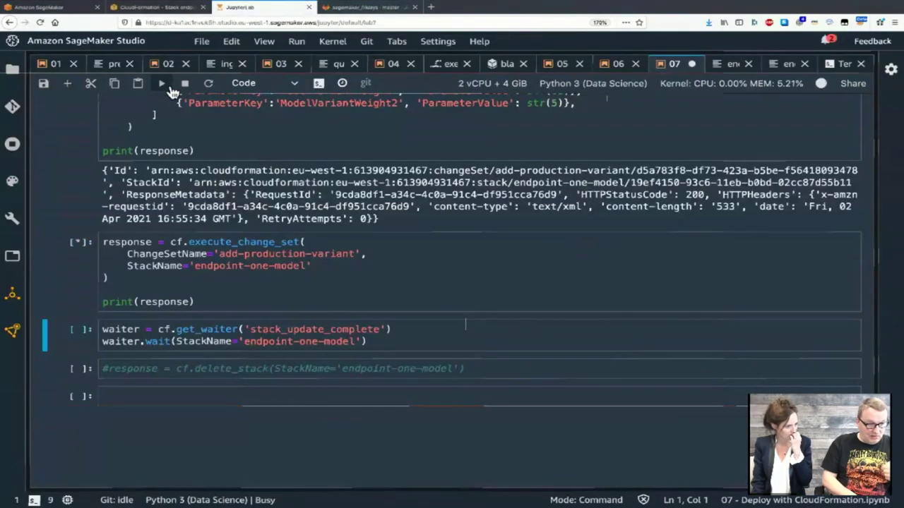
{"action": "left_click", "coordinate": [155, 7]}
{"action": "left_click", "coordinate": [147, 74]}
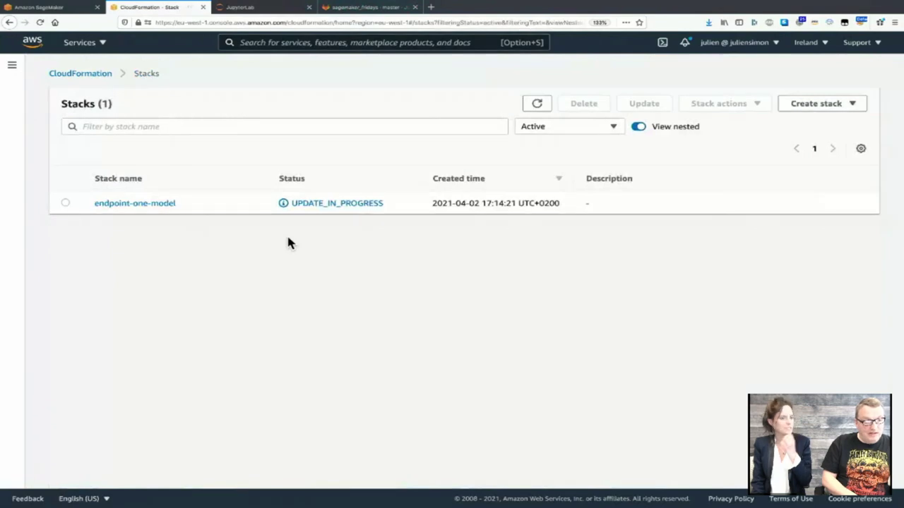
{"action": "left_click", "coordinate": [311, 204]}
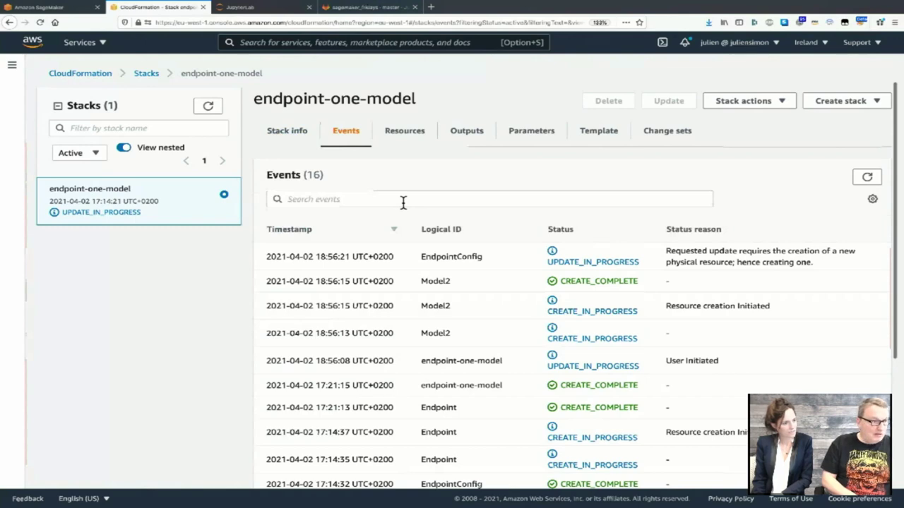
Step: Reload the endpoint's page in the SageMaker console and check its status and runtime settings
{"action": "key", "text": "ctrl+shift+Tab"}
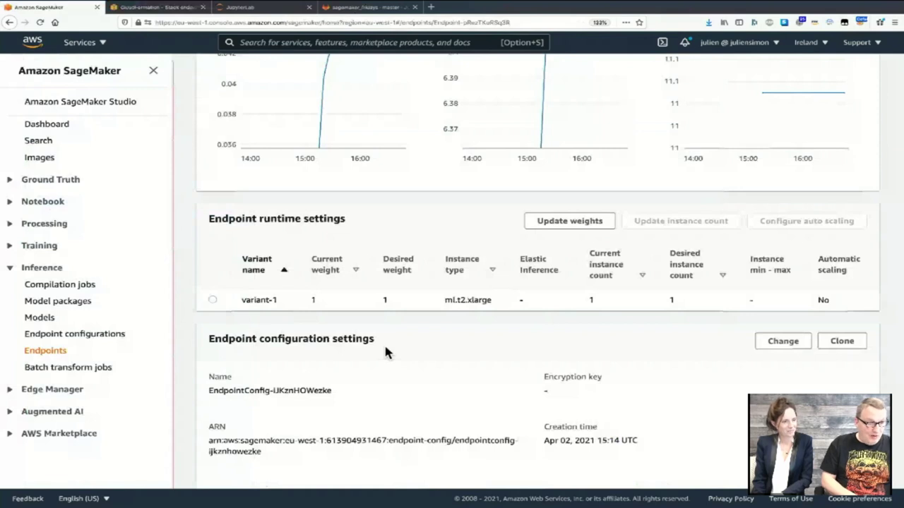
{"action": "key", "text": "super+r"}
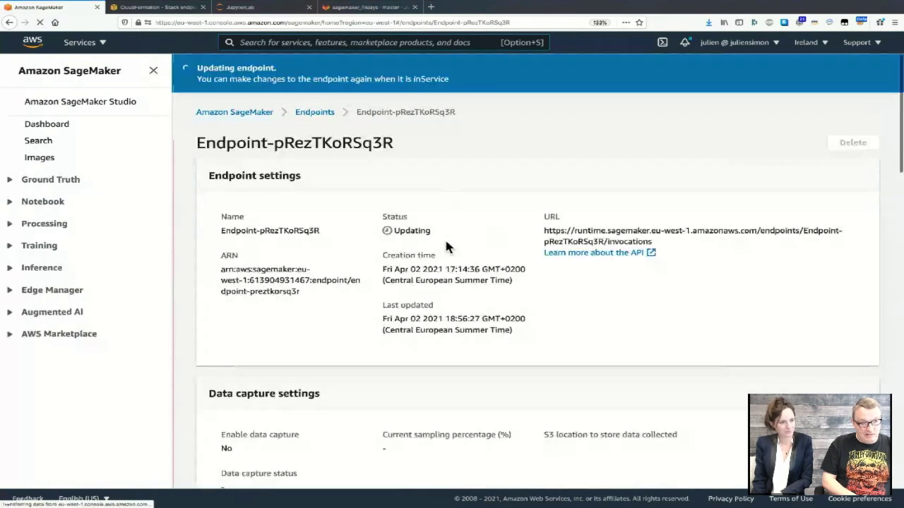
{"action": "scroll", "coordinate": [446, 246], "scroll_direction": "down", "scroll_amount": 5}
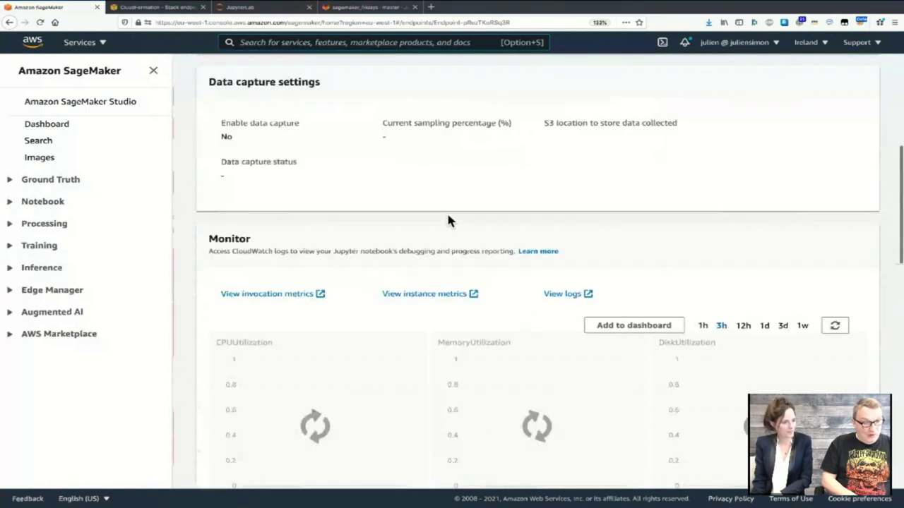
{"action": "scroll", "coordinate": [252, 109], "scroll_direction": "up", "scroll_amount": 8}
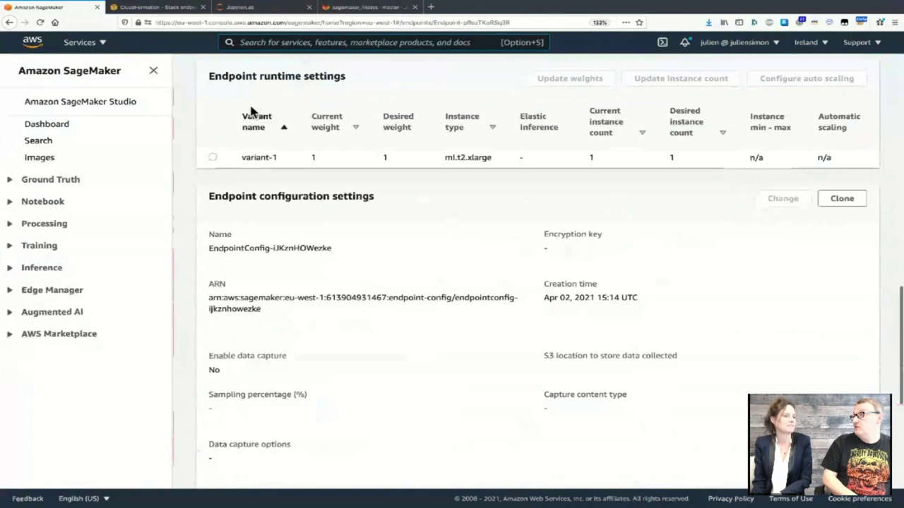
Step: Highlight the two variant weight parameters in the notebook's change set cell, and refresh the stack's events in CloudFormation
{"action": "left_click", "coordinate": [274, 14]}
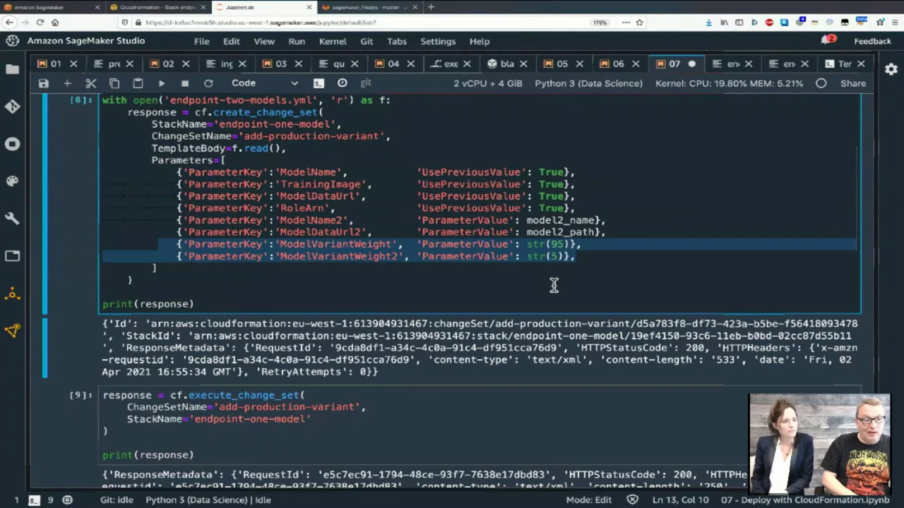
{"action": "left_click", "coordinate": [159, 8]}
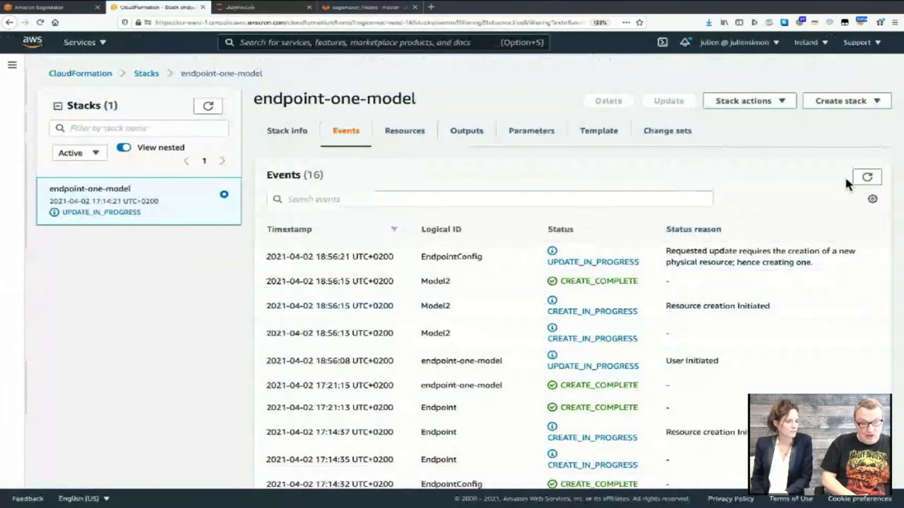
{"action": "left_click", "coordinate": [869, 182]}
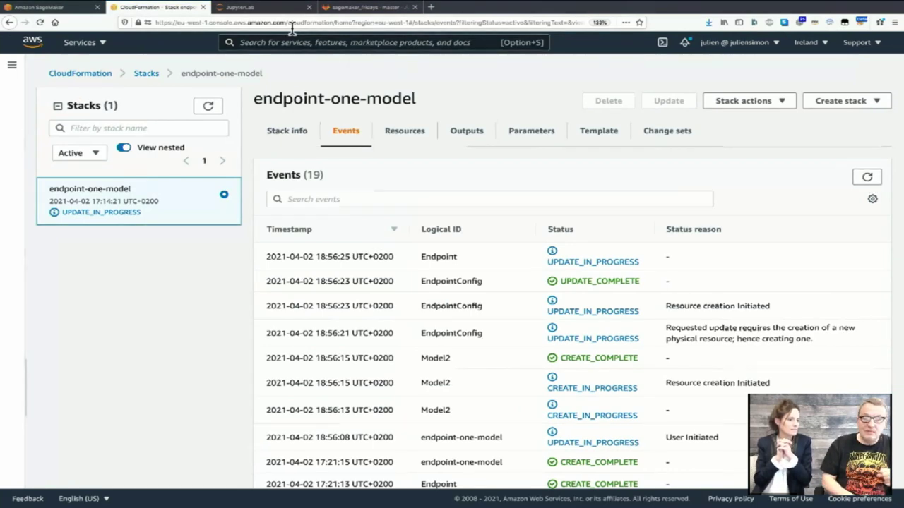
Step: Return to the notebook and bring up the stack_update_complete waiter cell below the change set execution
{"action": "left_click", "coordinate": [261, 8]}
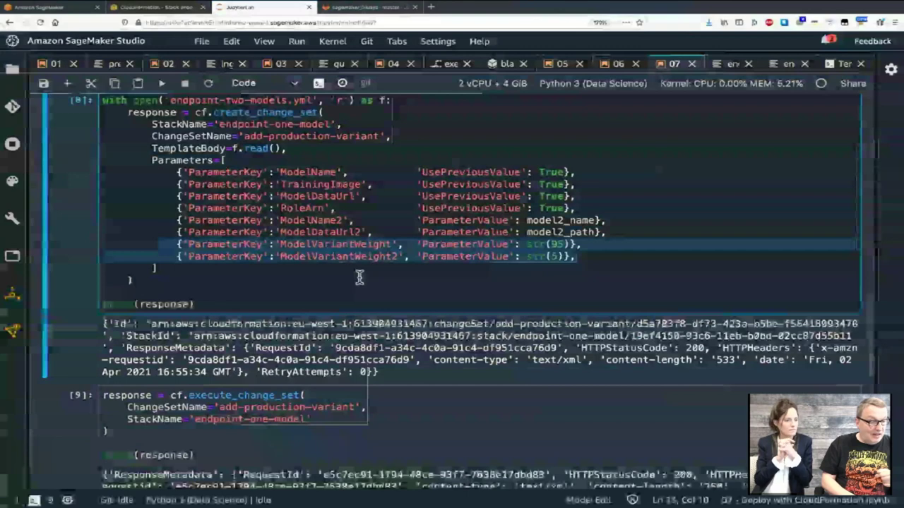
{"action": "scroll", "coordinate": [358, 278], "scroll_direction": "down", "scroll_amount": 4}
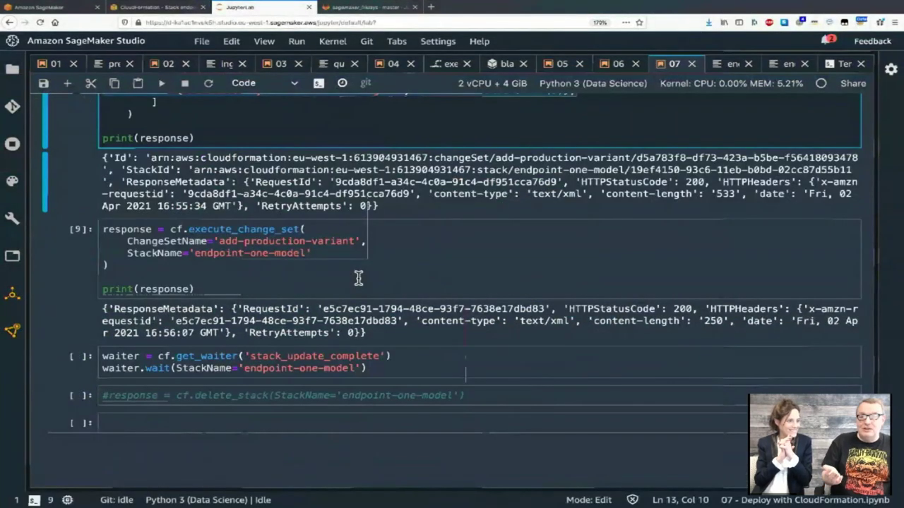